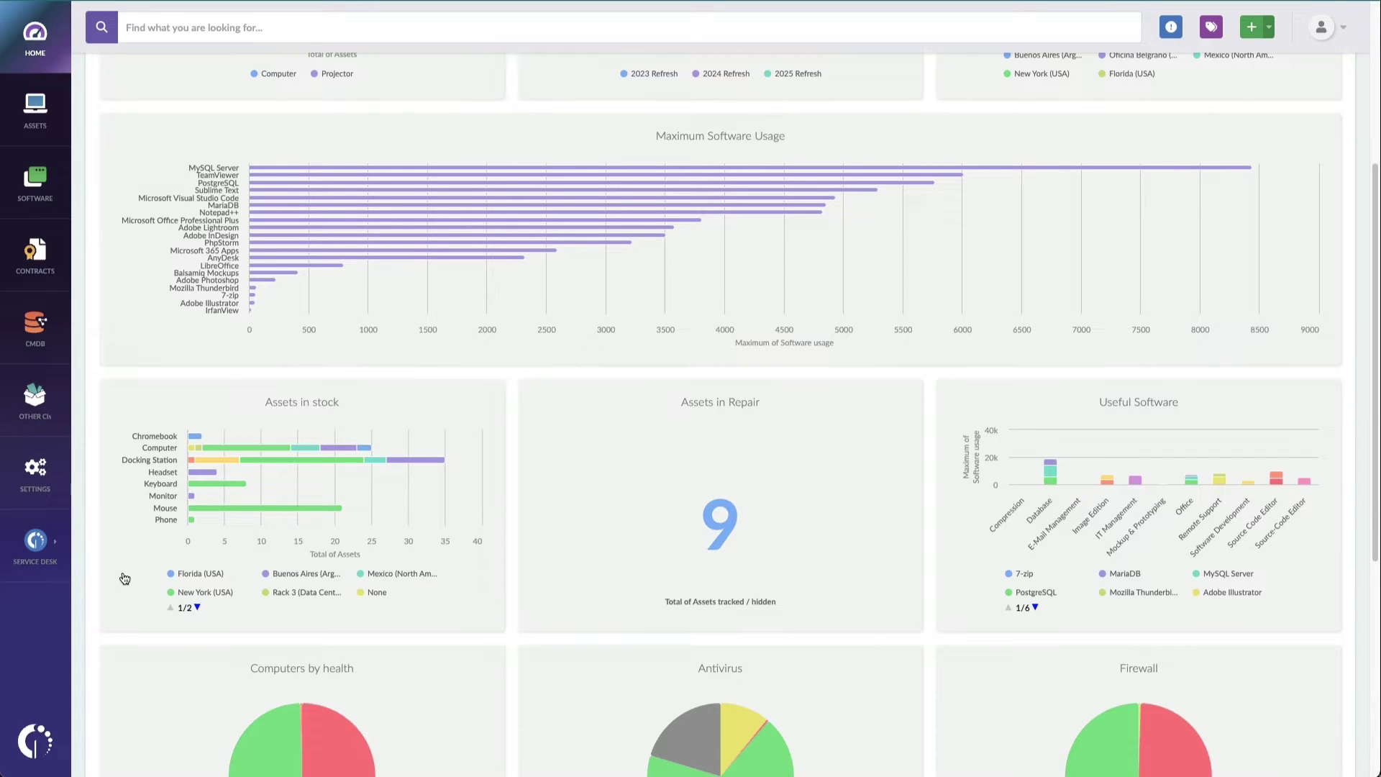
In the Service Desk, start a new request under the category Request something > New Device > Computer Stock
mouse_move(194, 498)
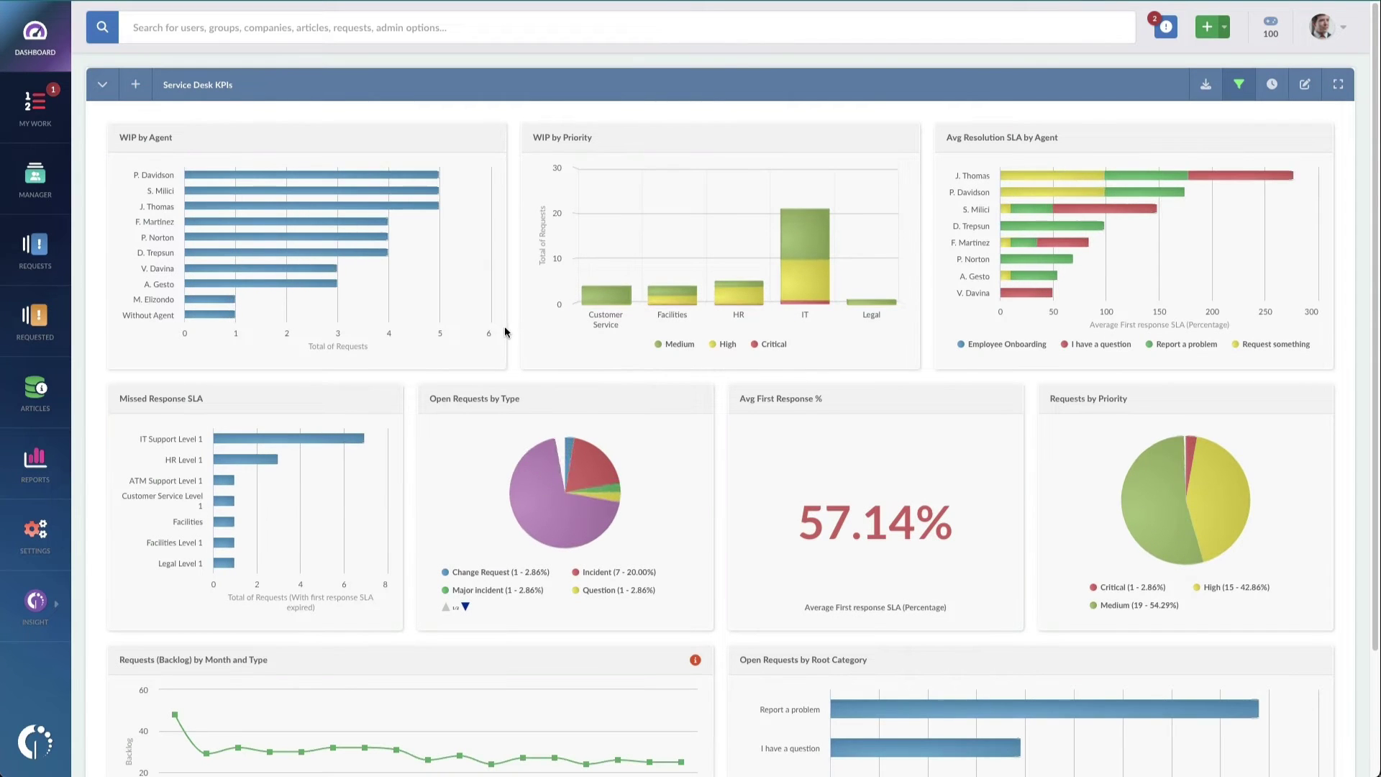
left_click(1205, 30)
left_click(183, 334)
left_click(529, 358)
left_click(820, 441)
left_click(1094, 298)
Send the request with subject "Please order 10 monitors for stock" and description "Please let me know if you have questions!"
left_click(179, 311)
type("Please order 10 monitors for stock")
left_click(205, 454)
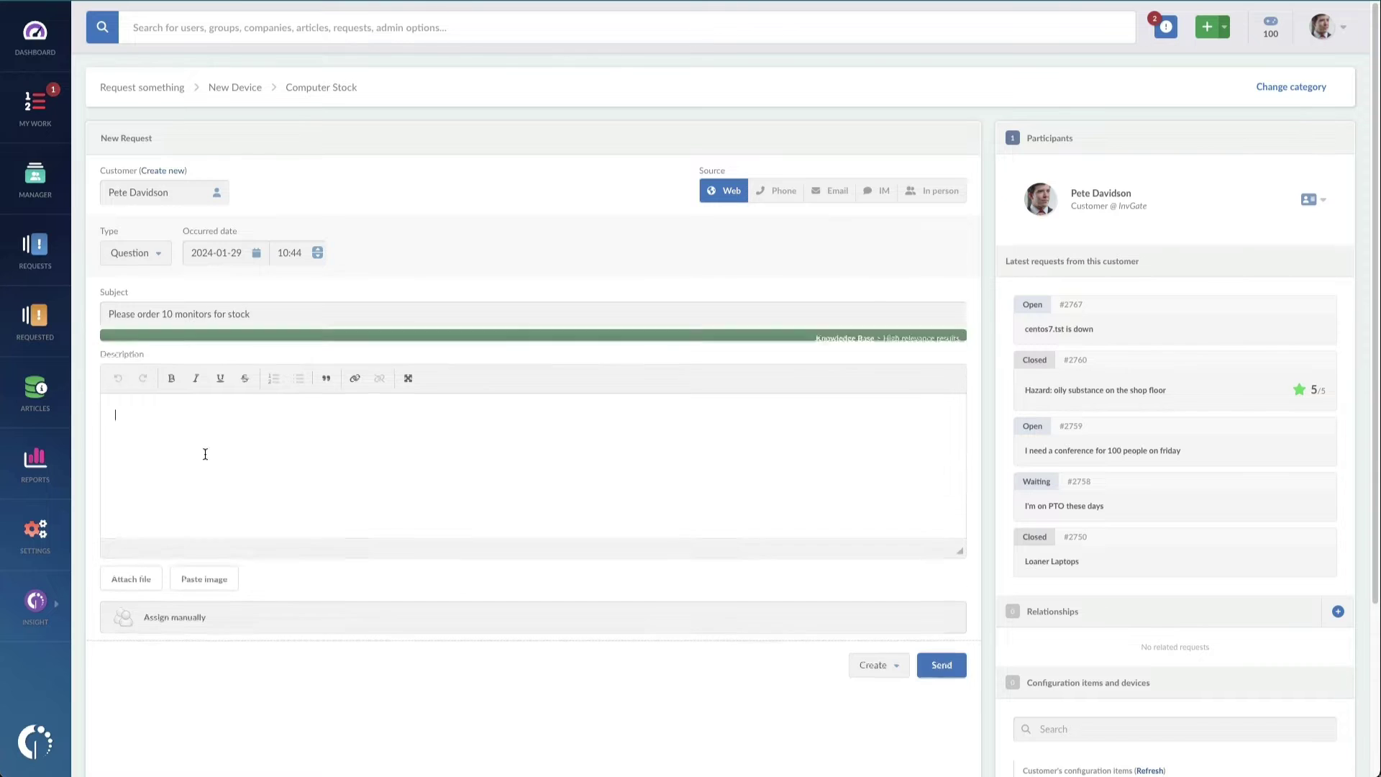
type("Please let me know if you have questions!")
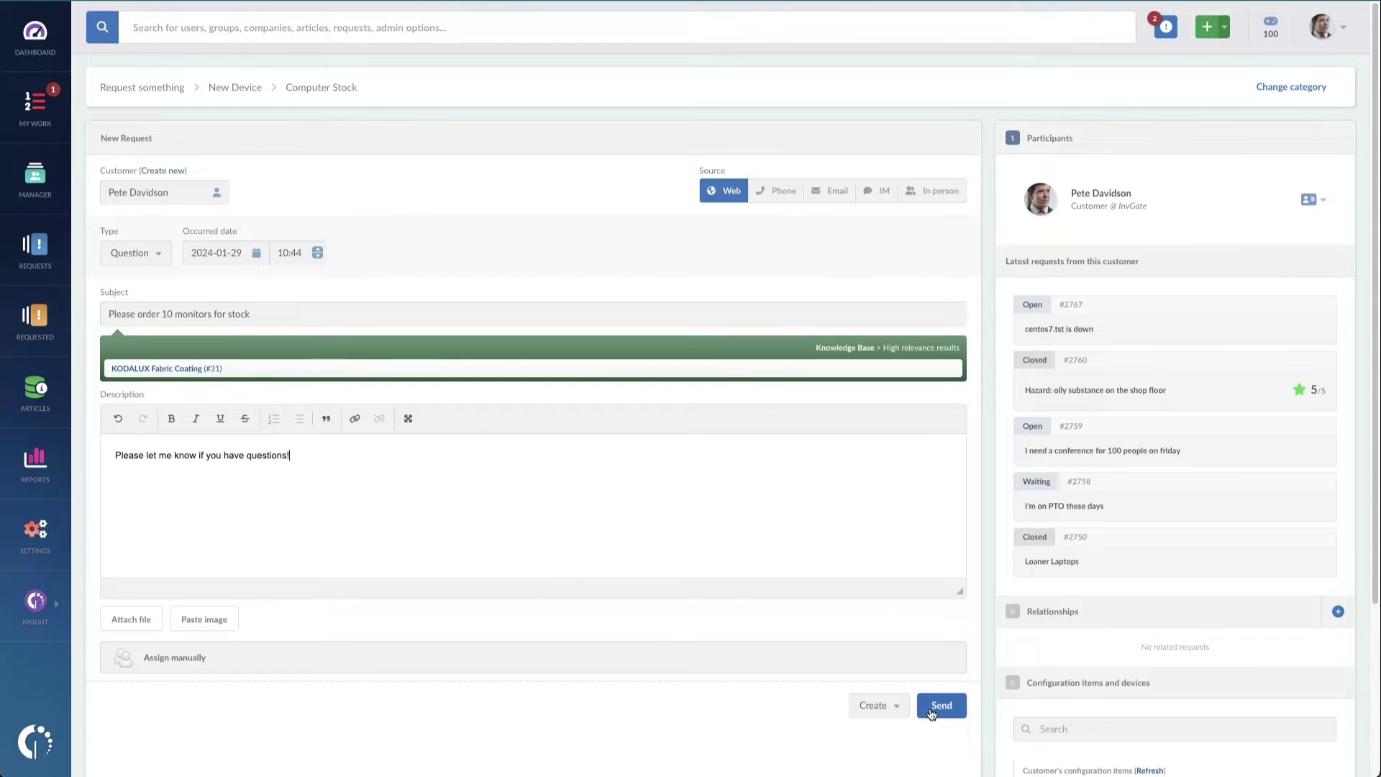
left_click(931, 709)
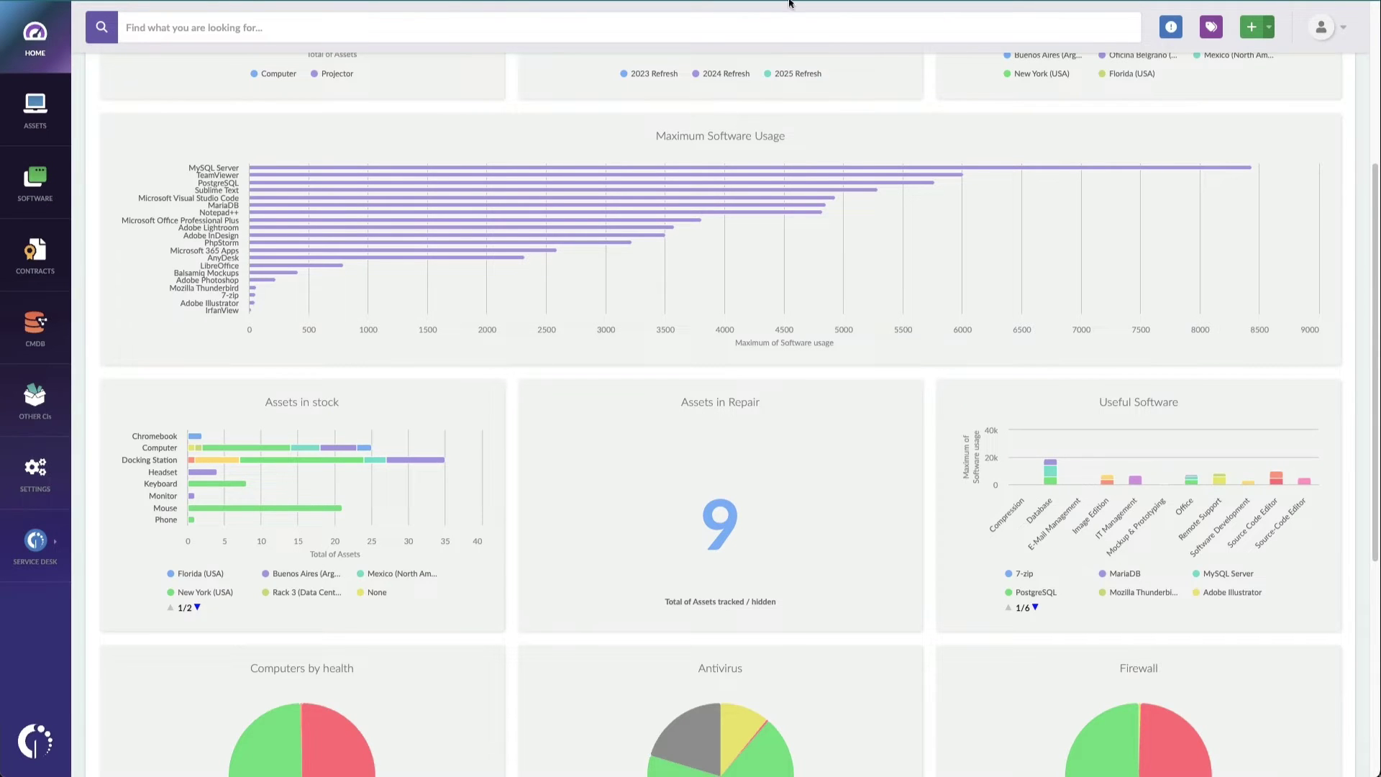
In the asset management app, start a CI import and download the preformatted CSV template
left_click(1268, 29)
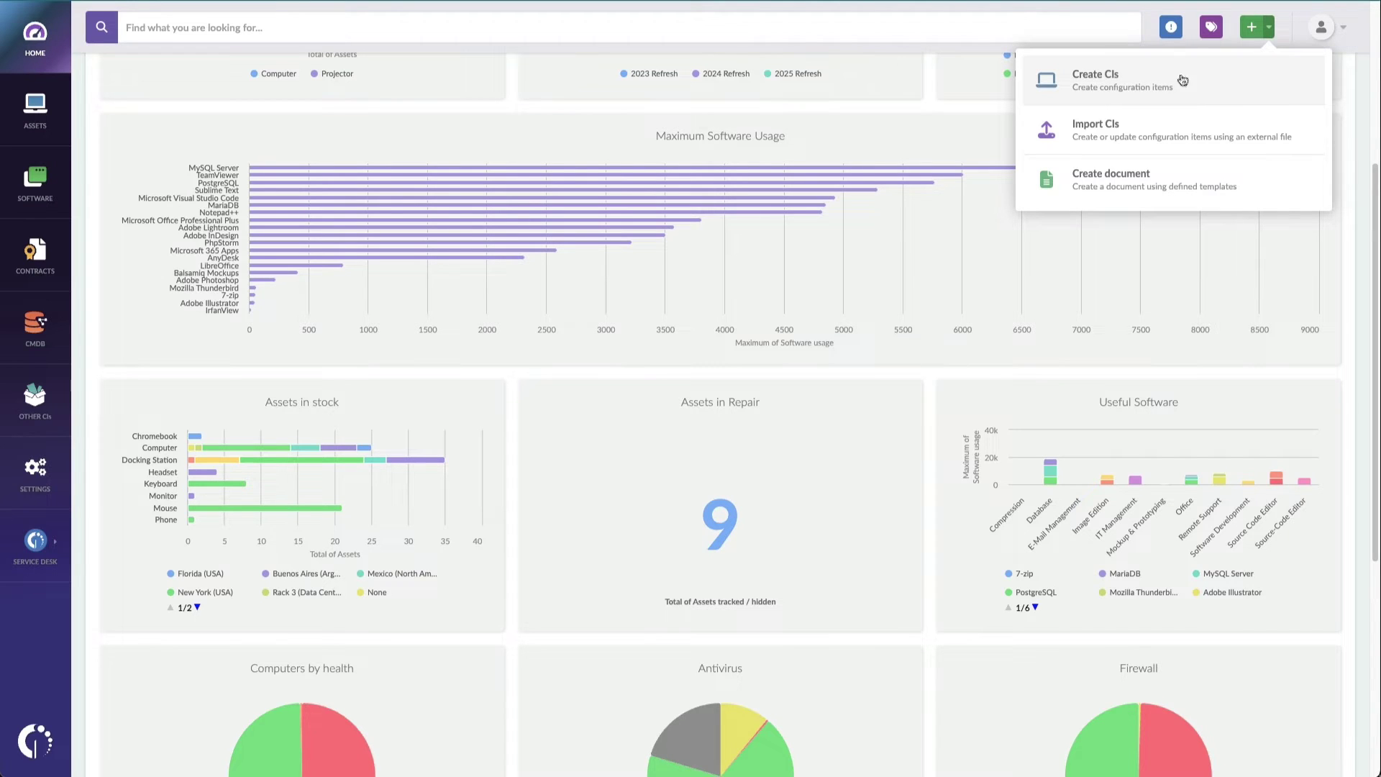
left_click(1153, 130)
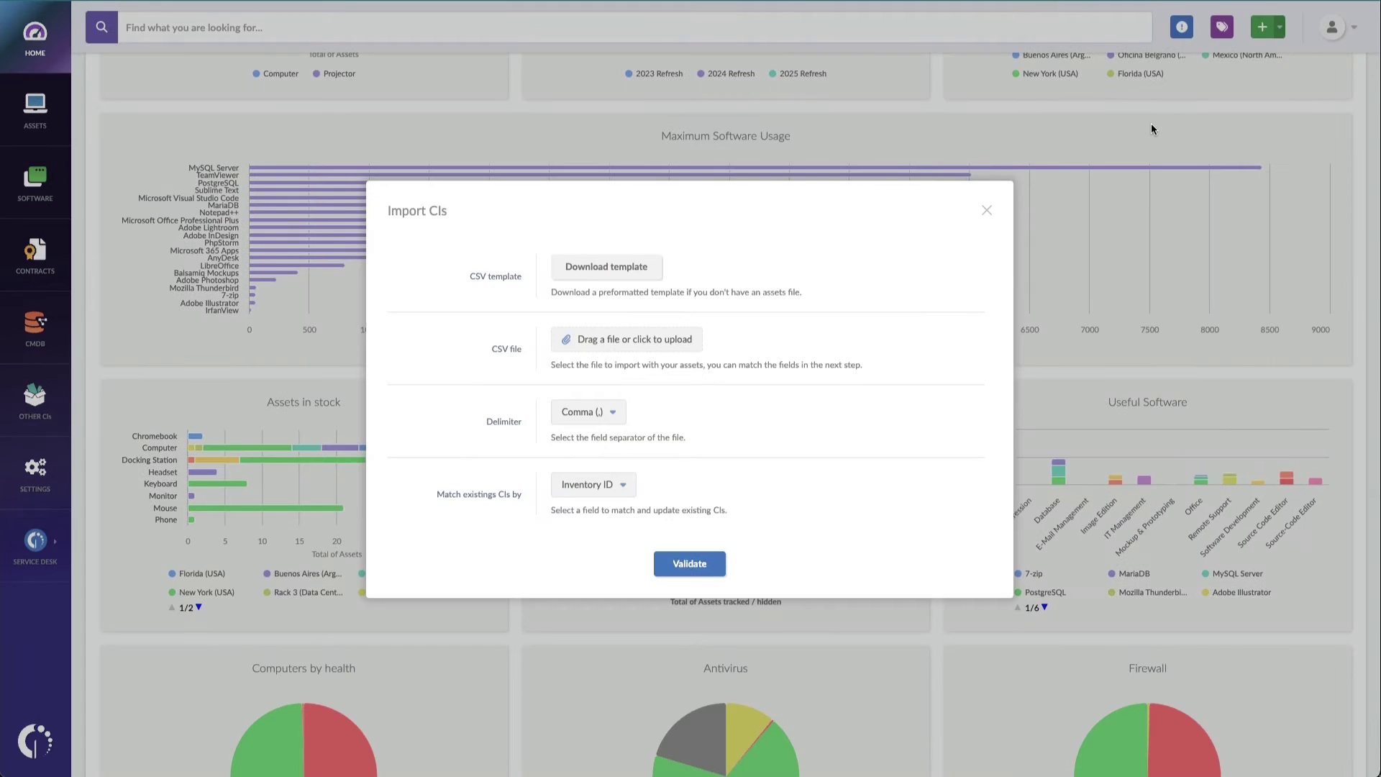
left_click(633, 267)
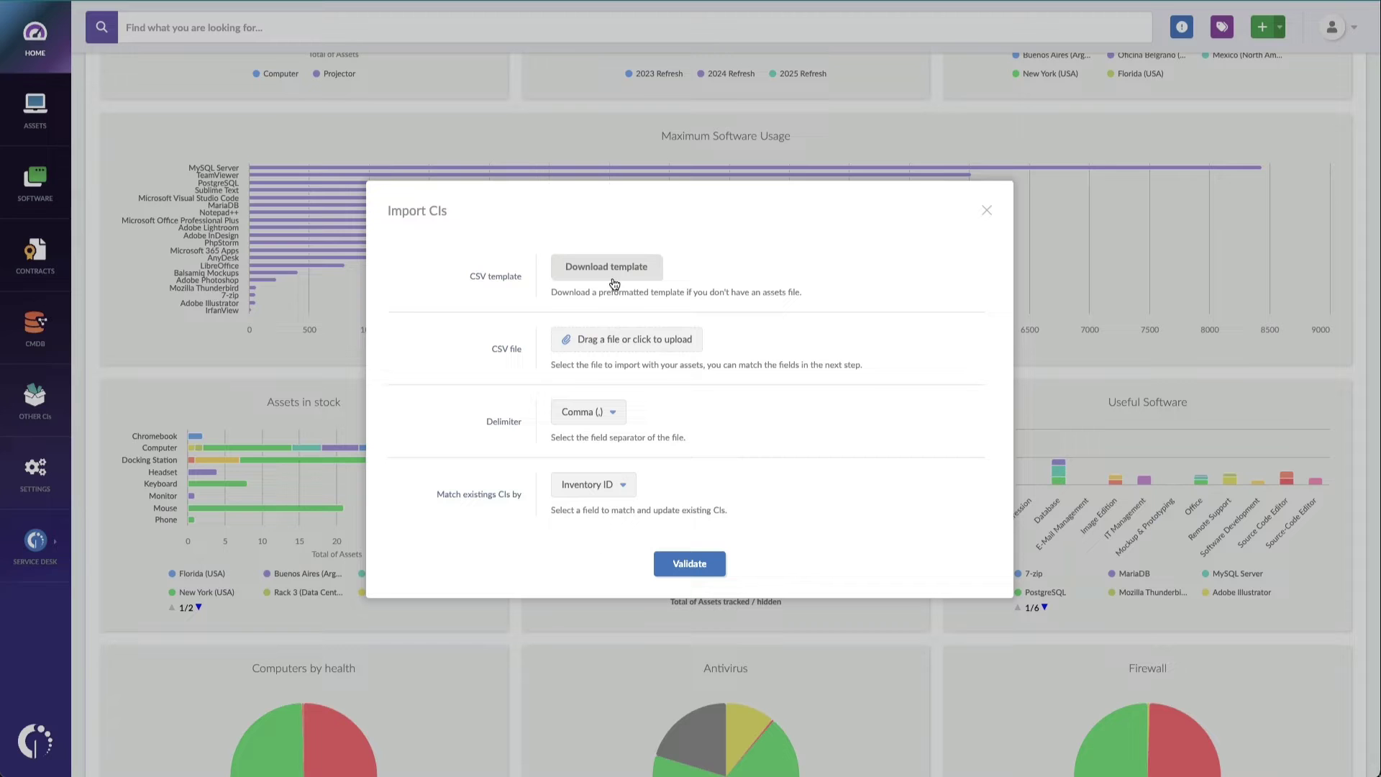
Upload InsightAssetsTemplate.csv from Downloads as the CSV file for the CI import
left_click(632, 344)
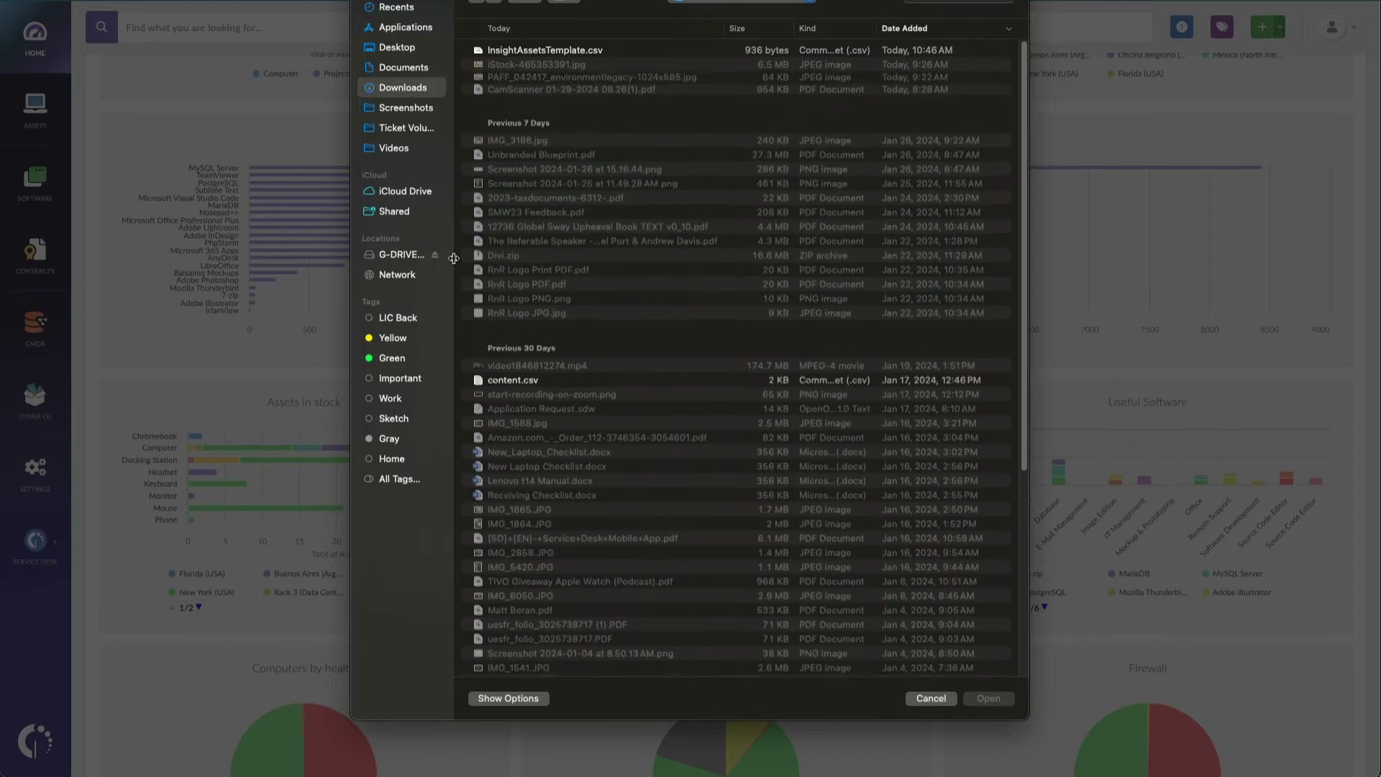
left_click(550, 51)
left_click(989, 699)
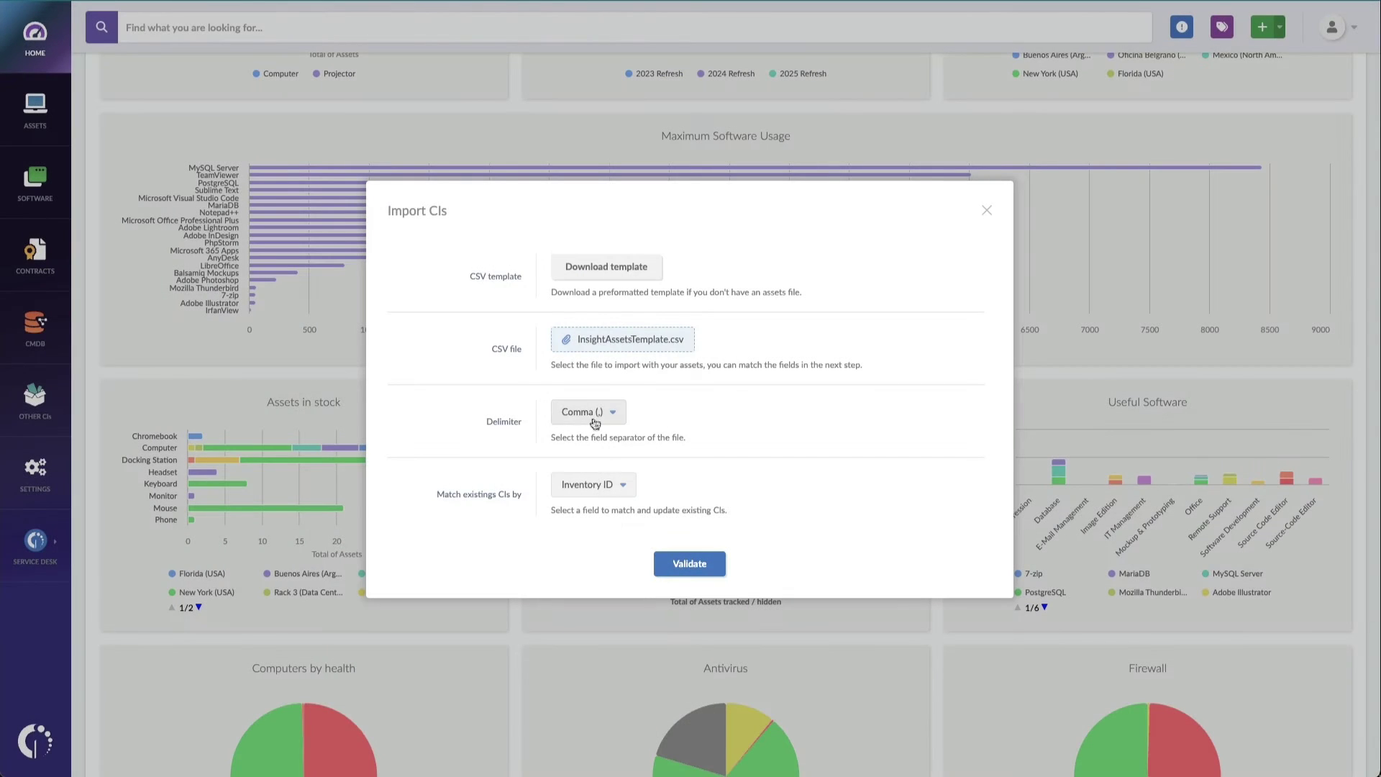
Validate the CSV file with the comma delimiter and Inventory ID matching, import its assets, and close the import dialog
left_click(715, 575)
left_click(732, 665)
left_click(742, 668)
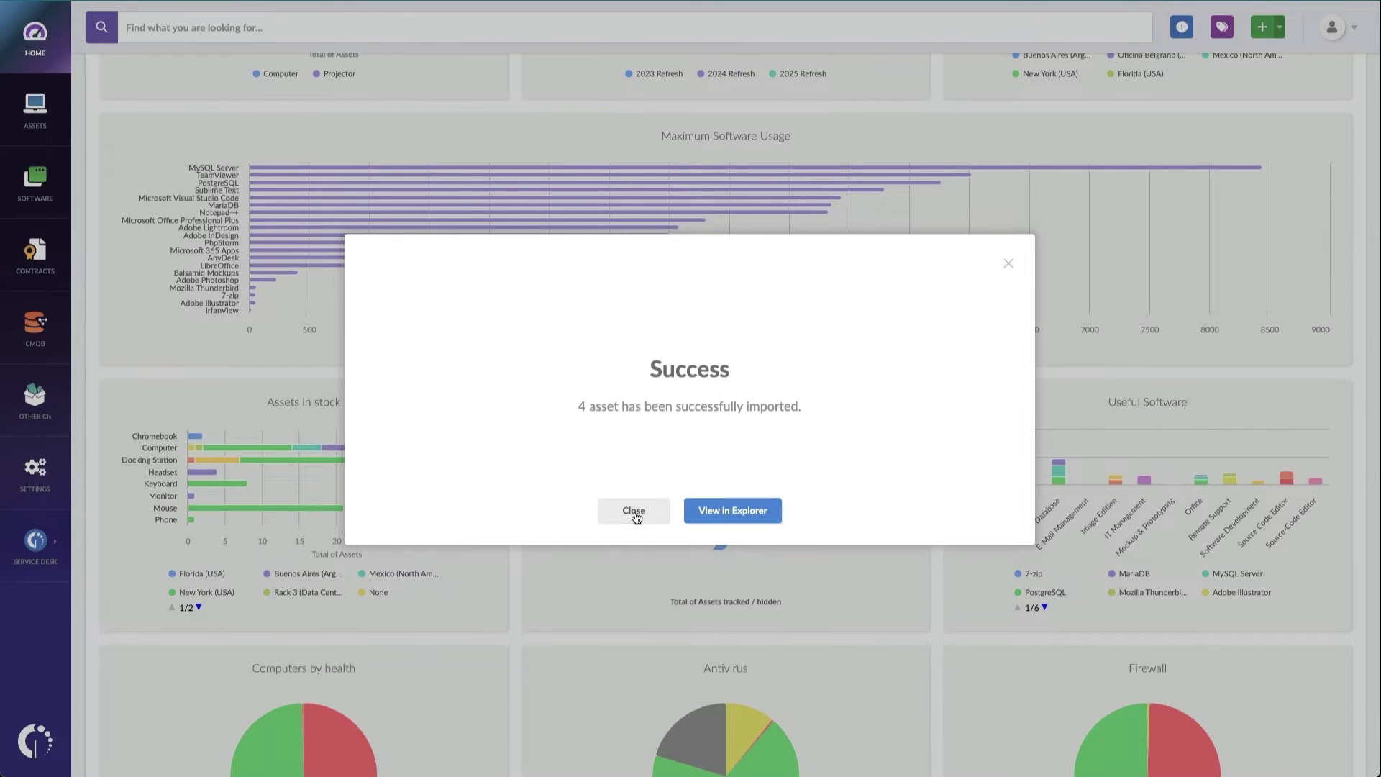
left_click(636, 512)
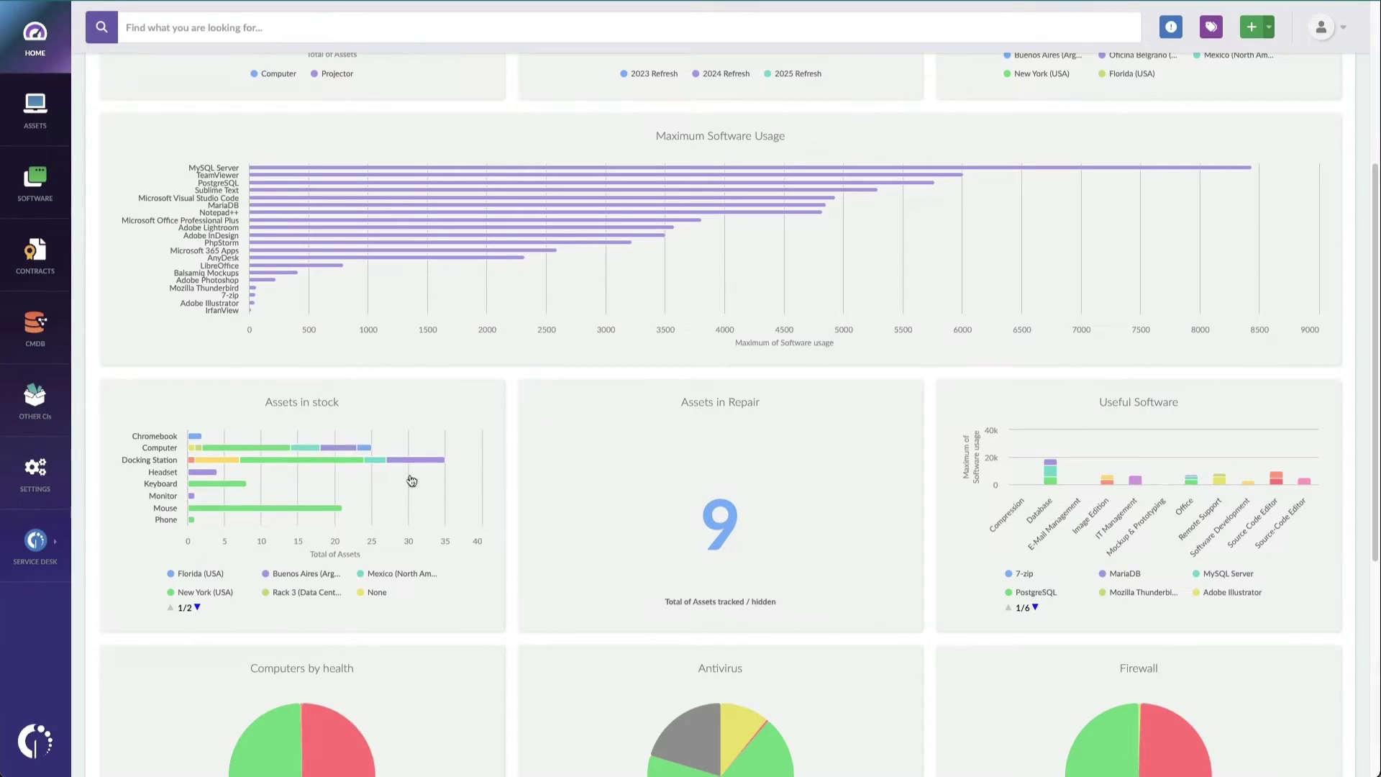
Open the ASSET005 laptop from the asset list and examine its hardware model, warranty expiration, requests and attachments
left_click(42, 108)
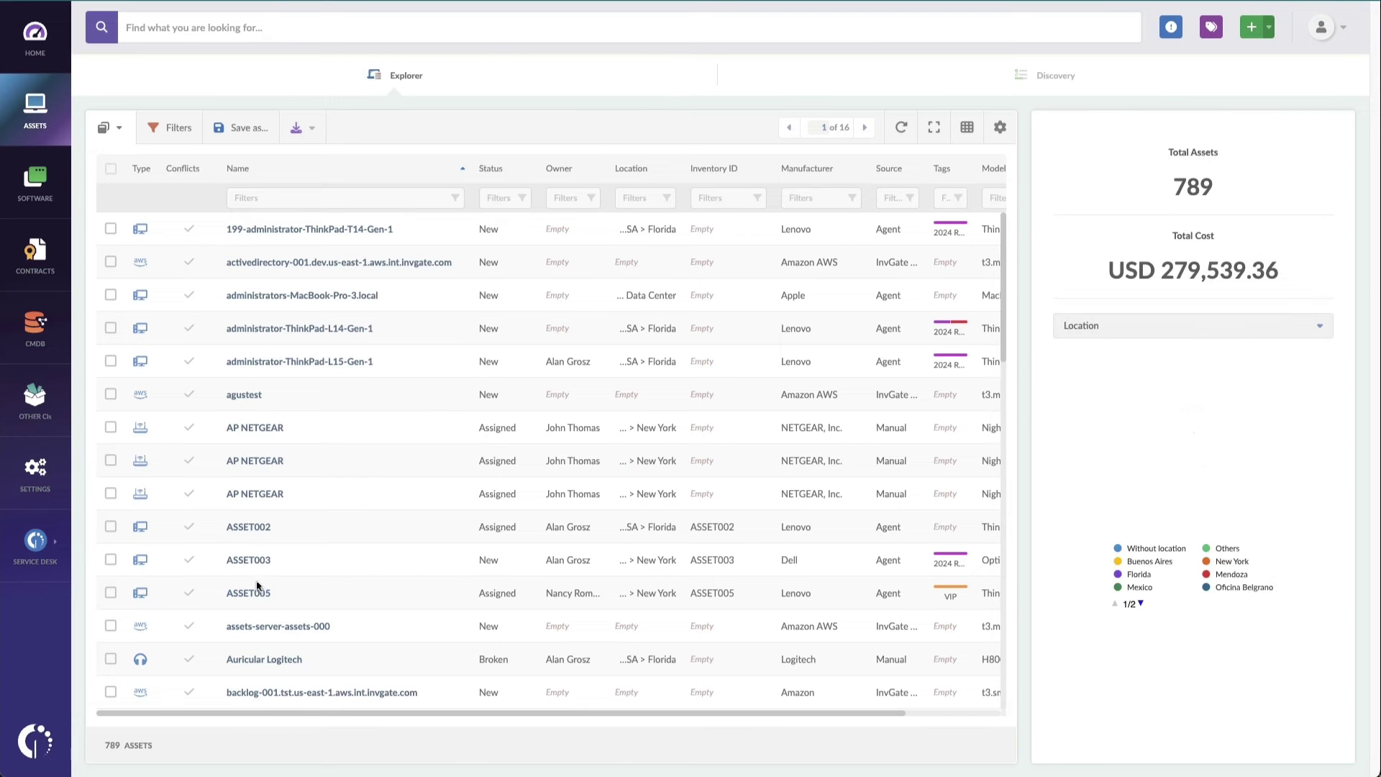
left_click(267, 600)
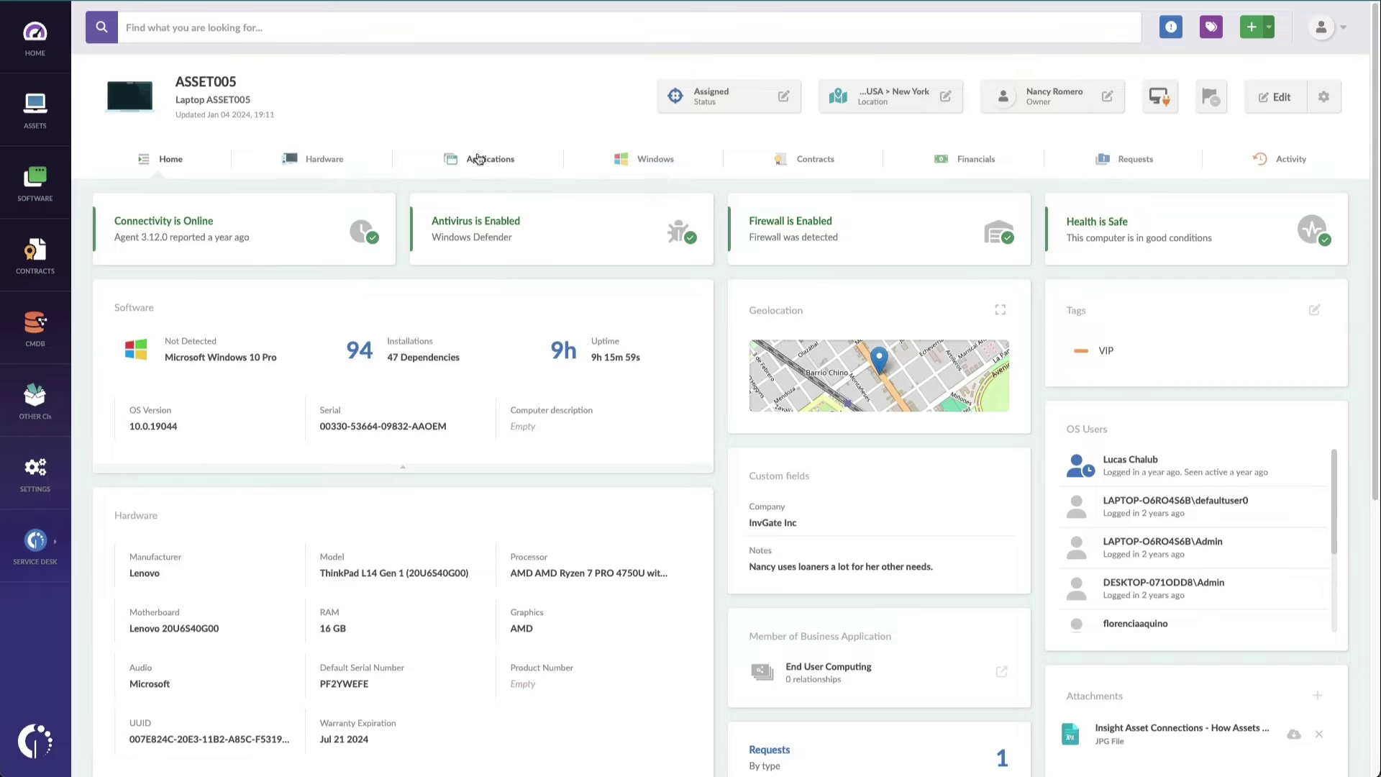
left_click_drag(318, 572, 479, 577)
left_click(404, 656)
scroll(398, 715, "down", 1)
left_click_drag(310, 729, 386, 733)
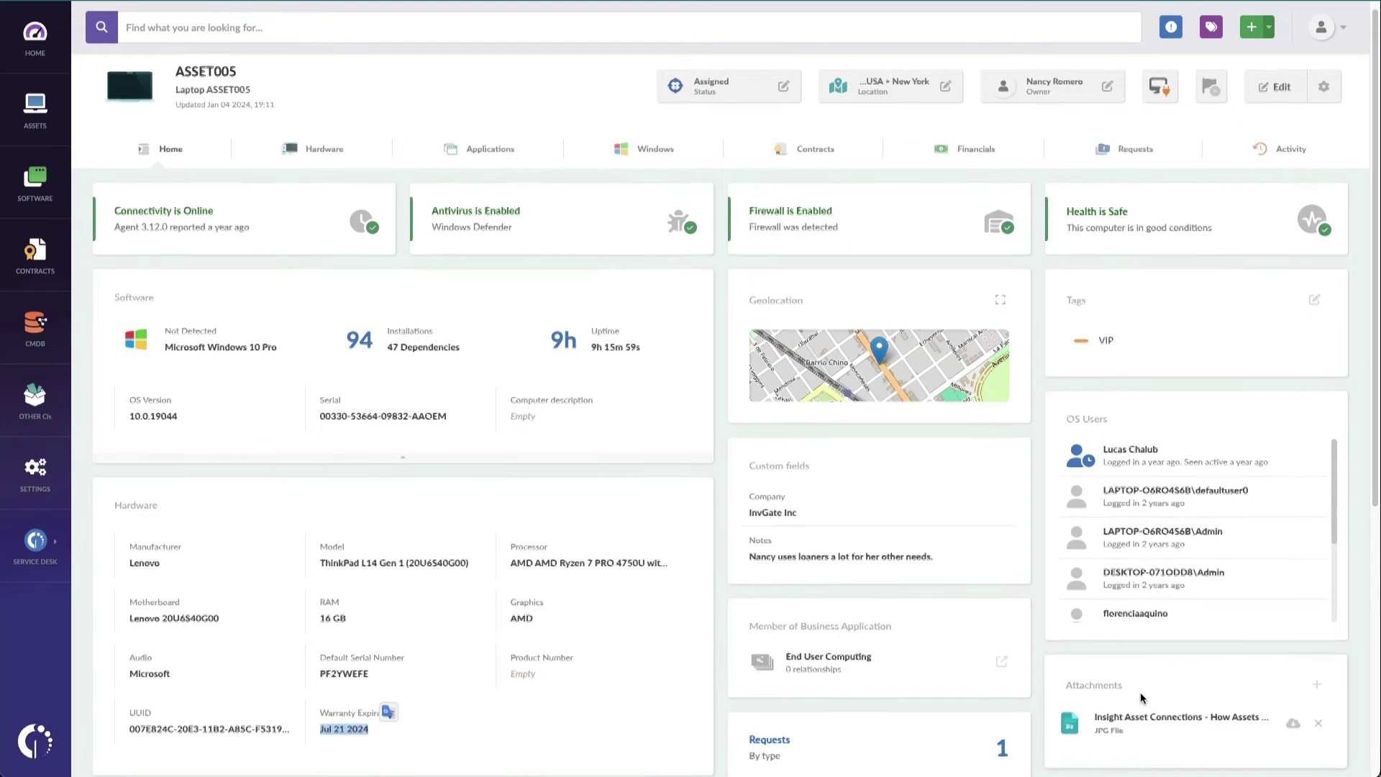
scroll(1142, 698, "down", 2)
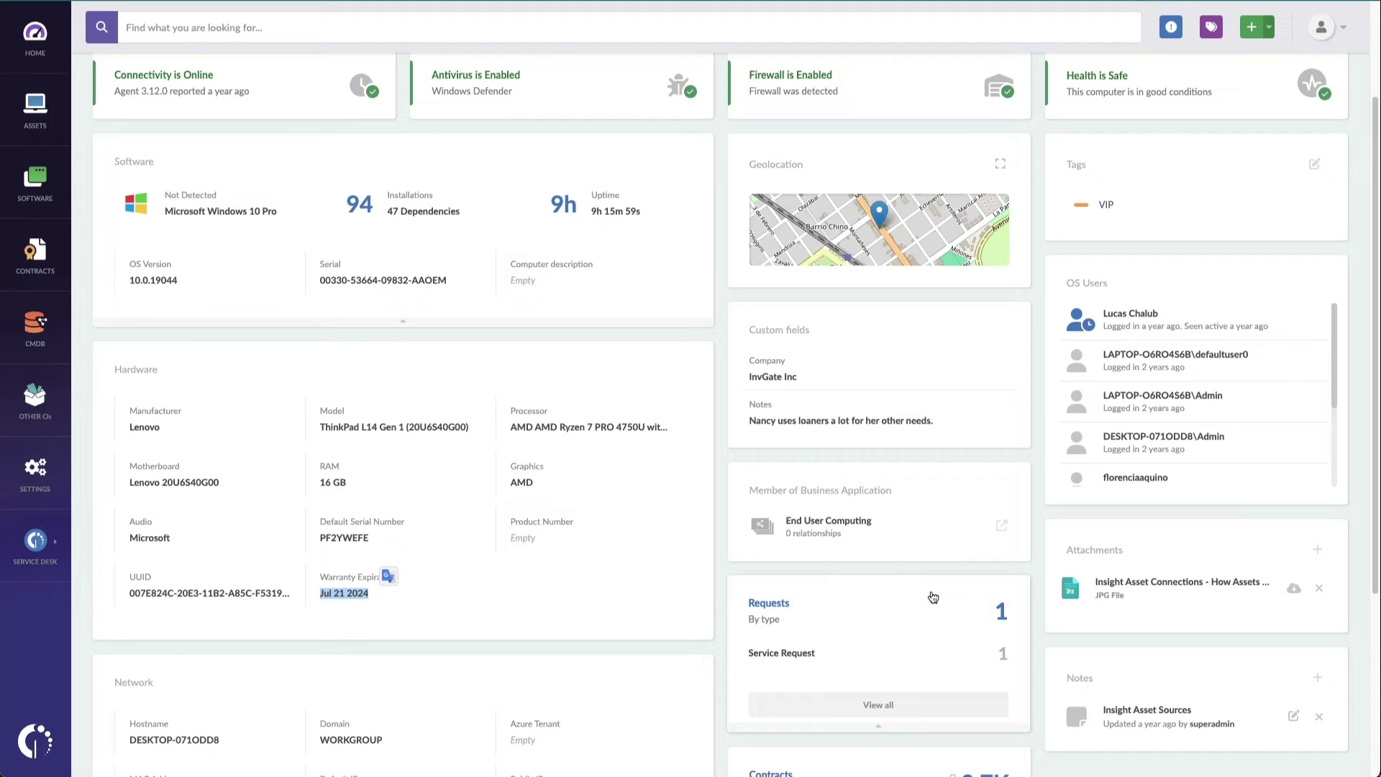
scroll(727, 400, "up", 2)
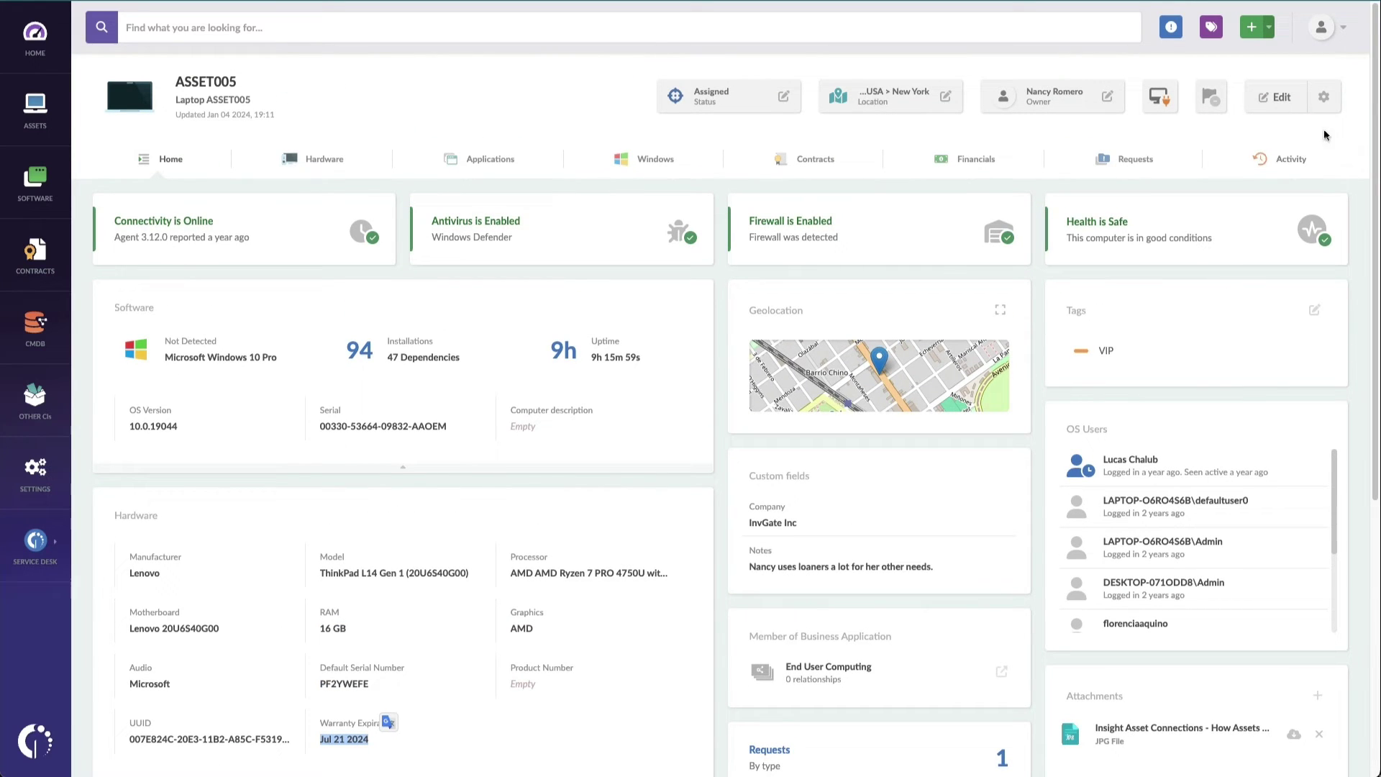
Check the QR code label options for ASSET005 and close them without printing
left_click(1324, 98)
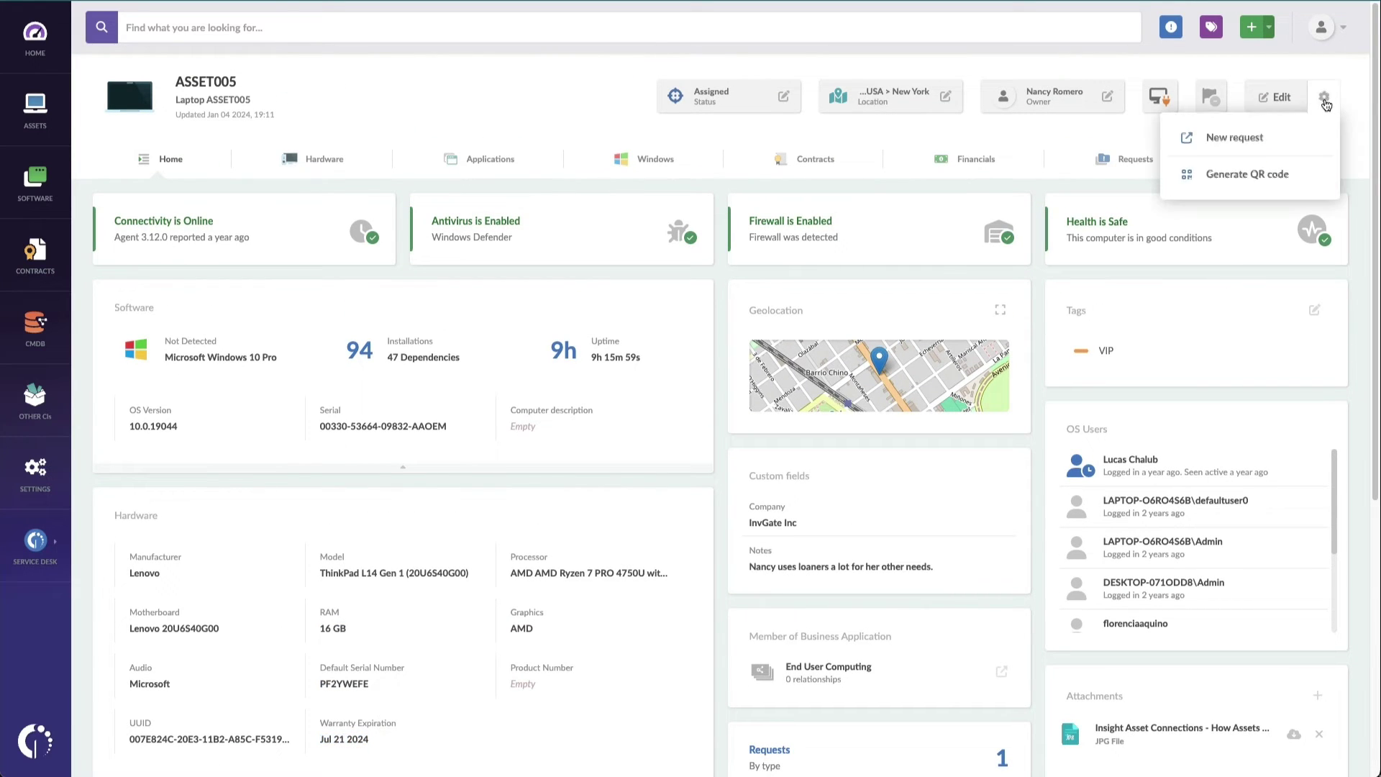
left_click(1277, 175)
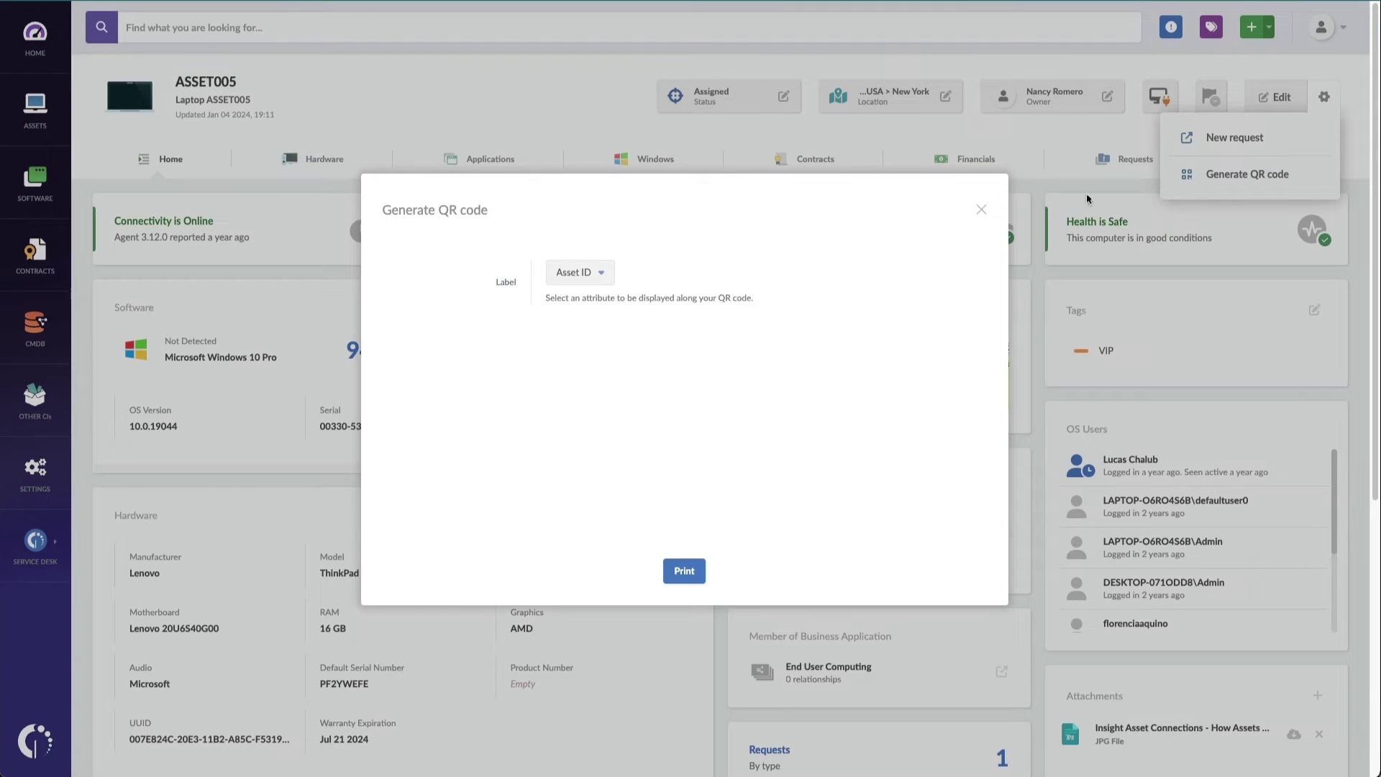
left_click(980, 210)
Return to the full asset list and search it for "nbk"
left_click(41, 124)
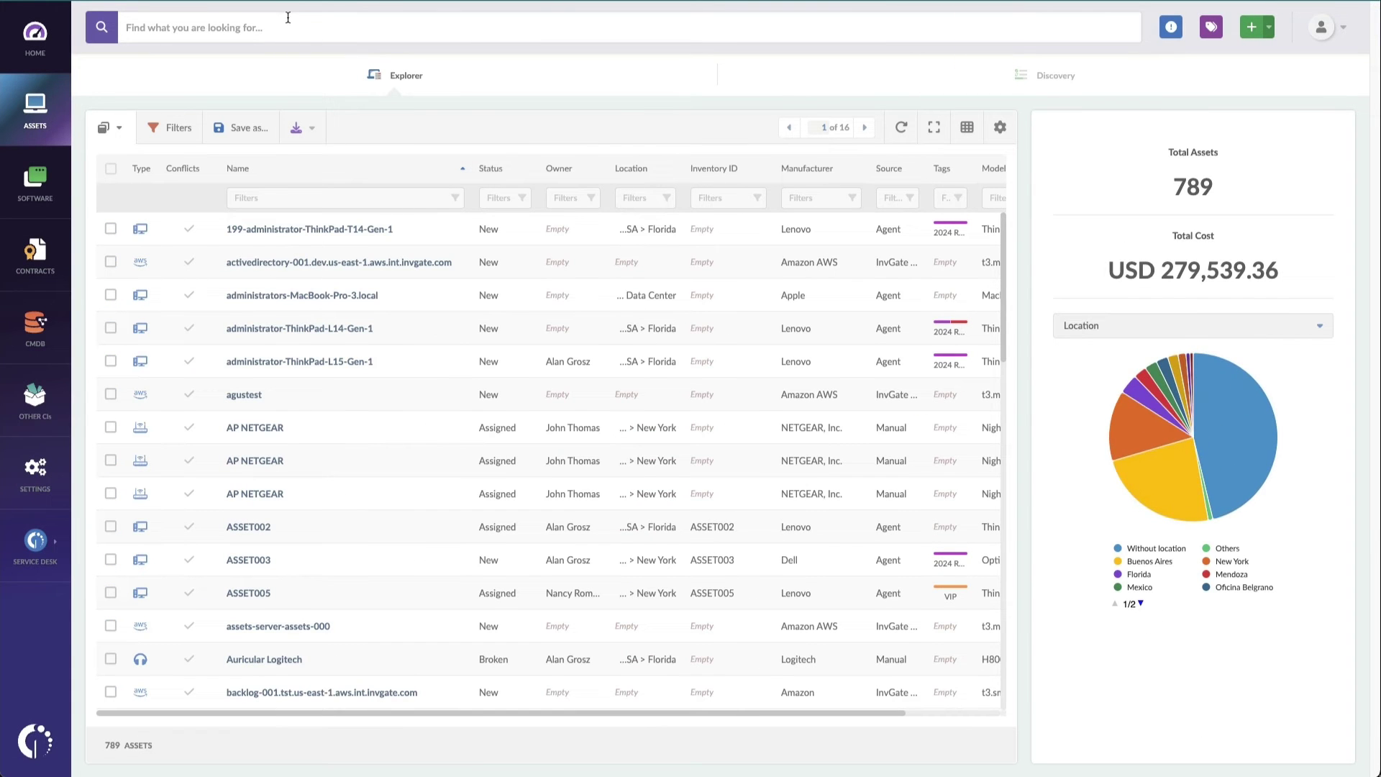
type("nbk")
key("Return")
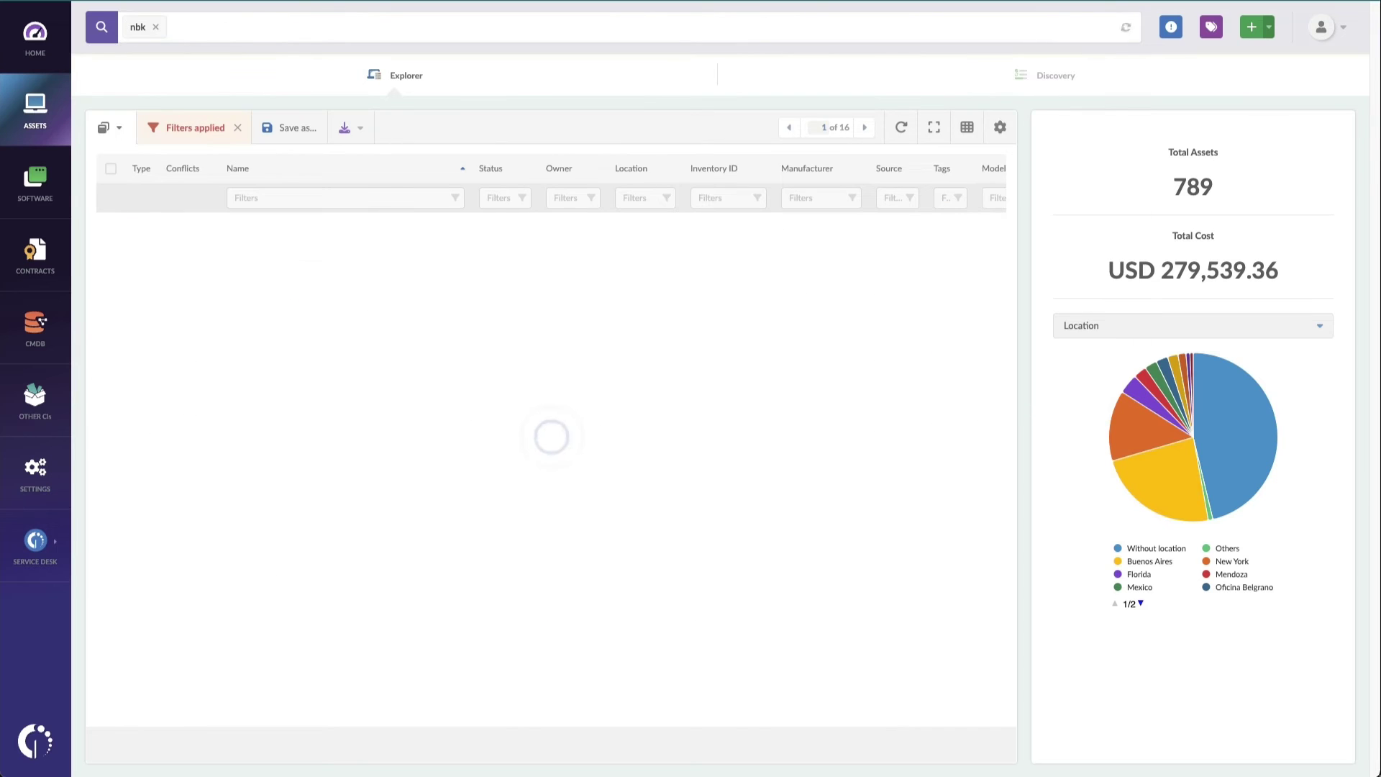
Select assets NBK-0001, NBK-0003, NBK-0012 and NBK-0013 and bring up the export and QR code options
left_click(110, 328)
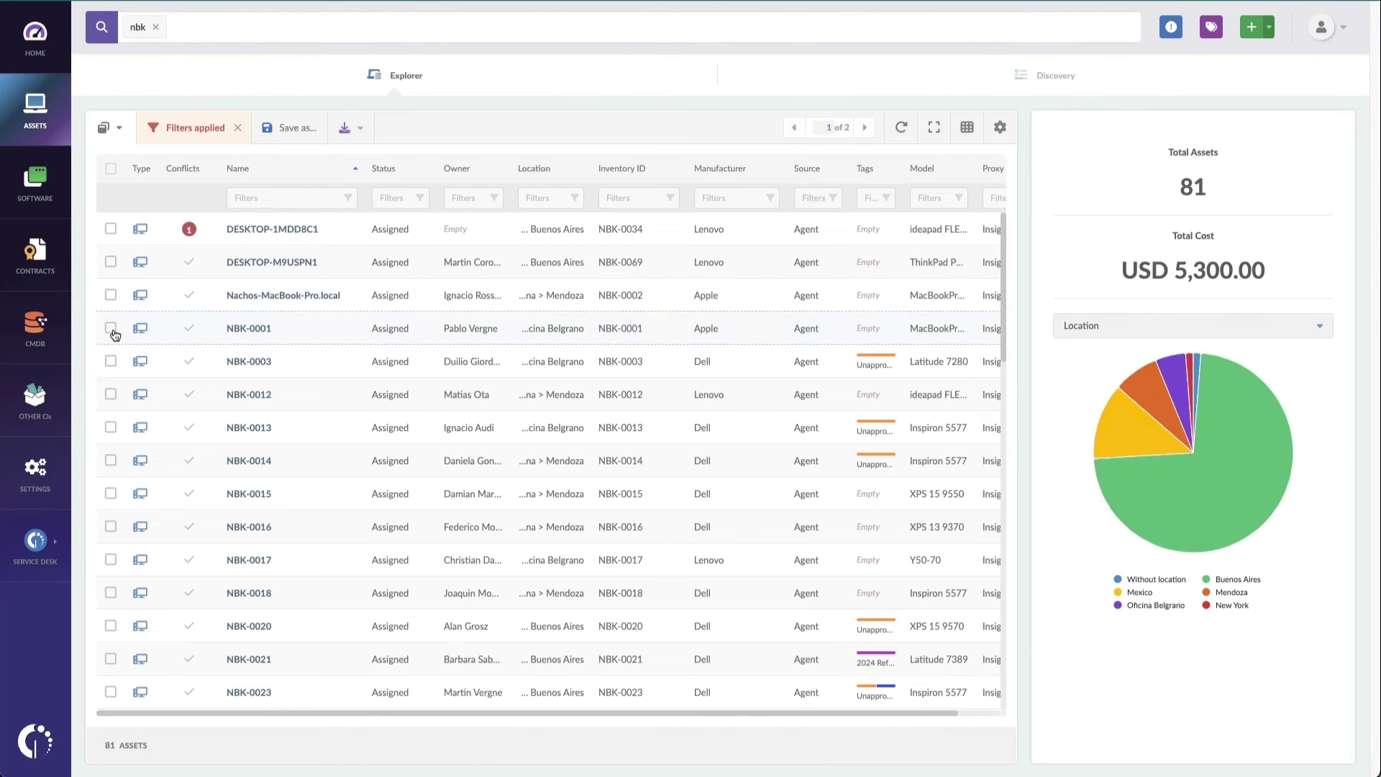
left_click(110, 361)
left_click(110, 395)
left_click(110, 427)
left_click(358, 130)
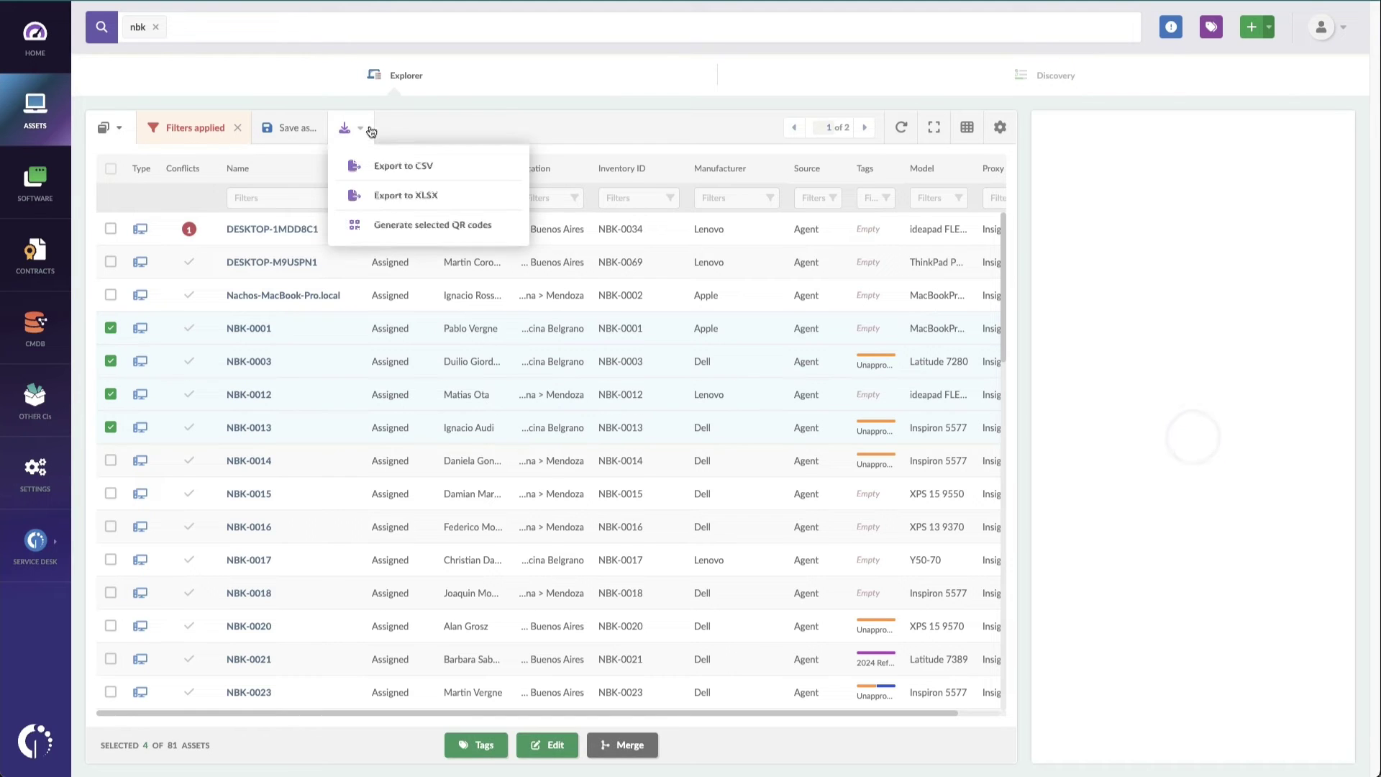